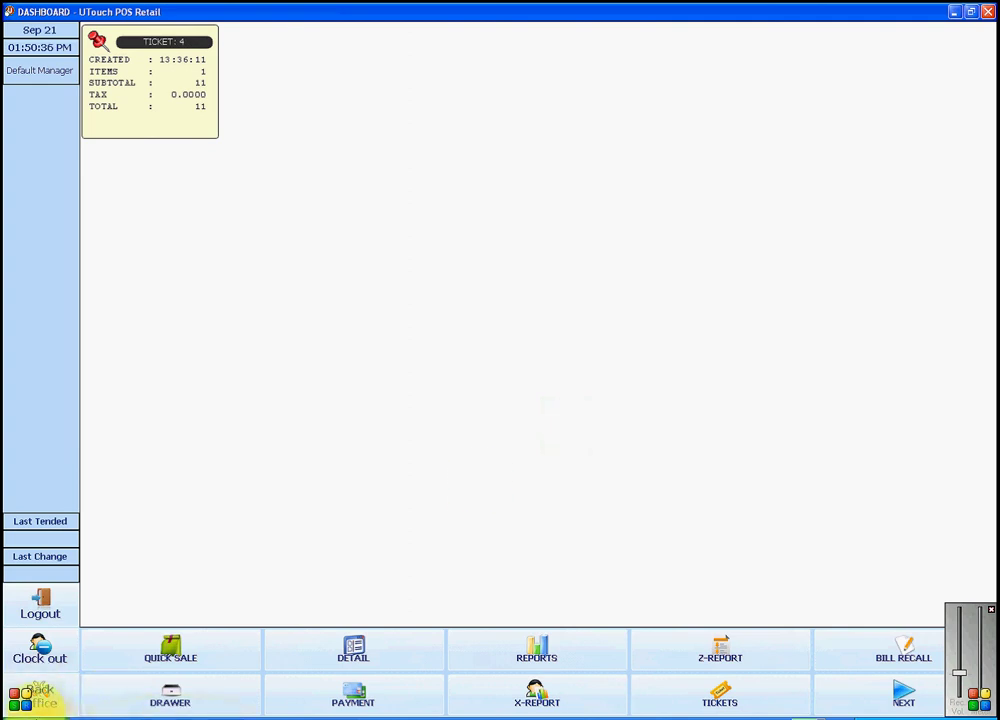
# Step: Open the Back Office window from the dashboard's bottom-left button
pyautogui.click(37, 700)
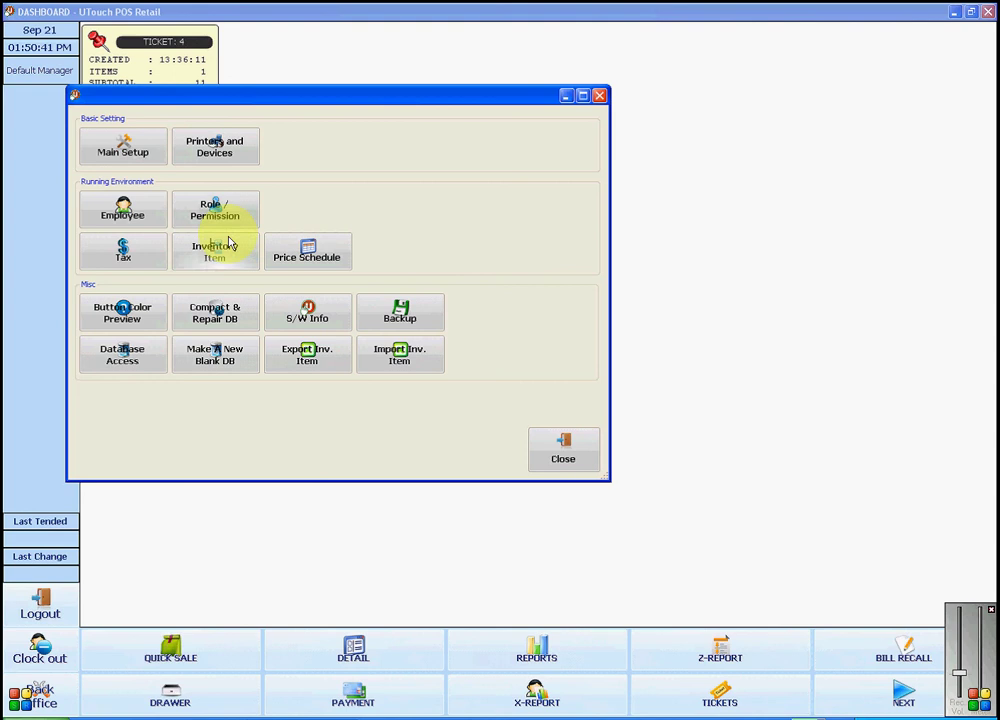
# Step: Open Item Management via Inventory Item, showing the empty category list
pyautogui.click(212, 266)
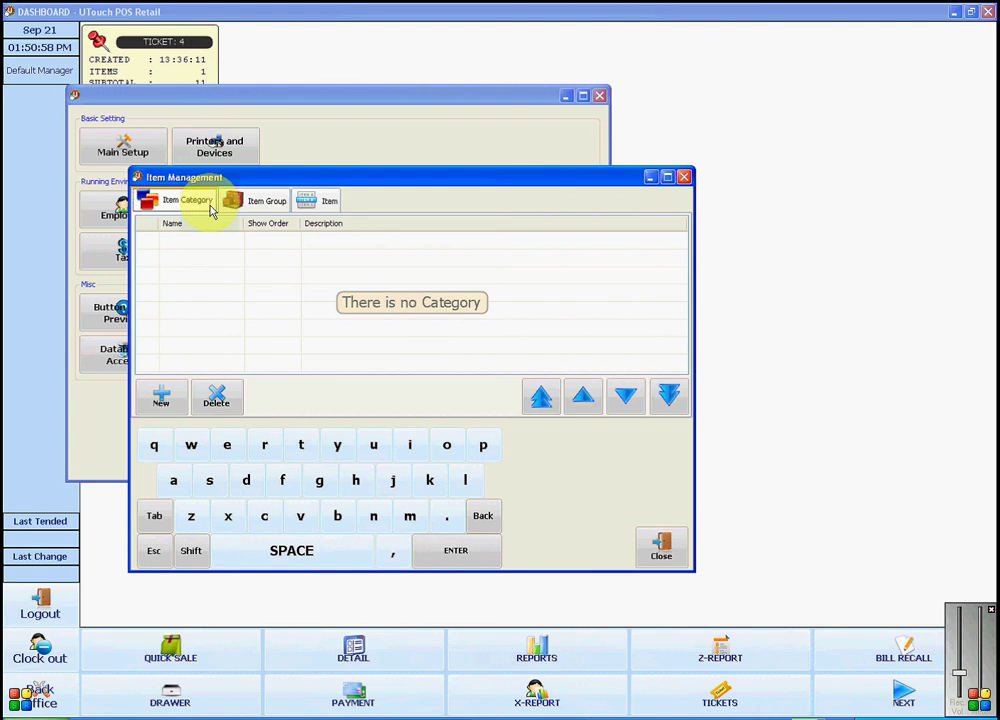
# Step: Create a new item category with name 'test', description 'test' and show order 1
pyautogui.click(162, 400)
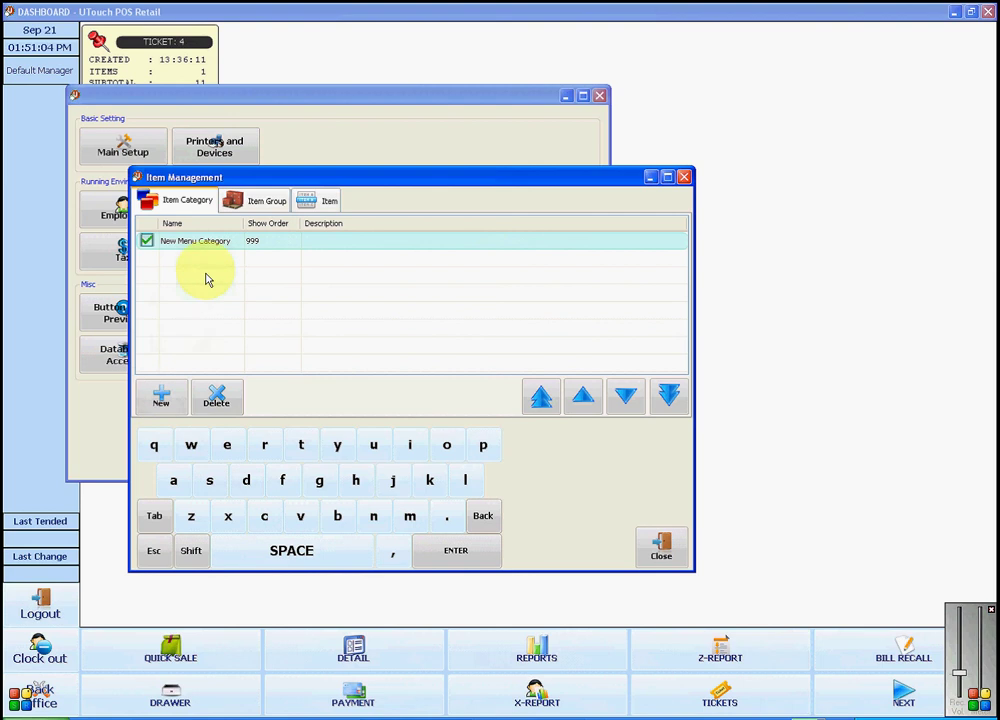
pyautogui.click(221, 245)
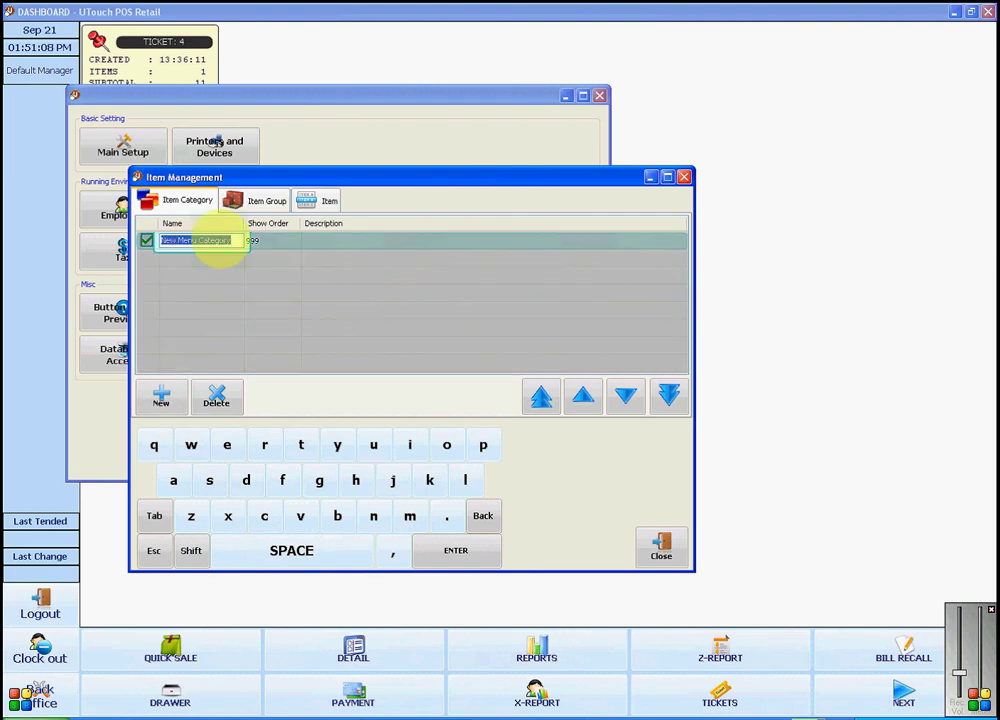
pyautogui.write('test')
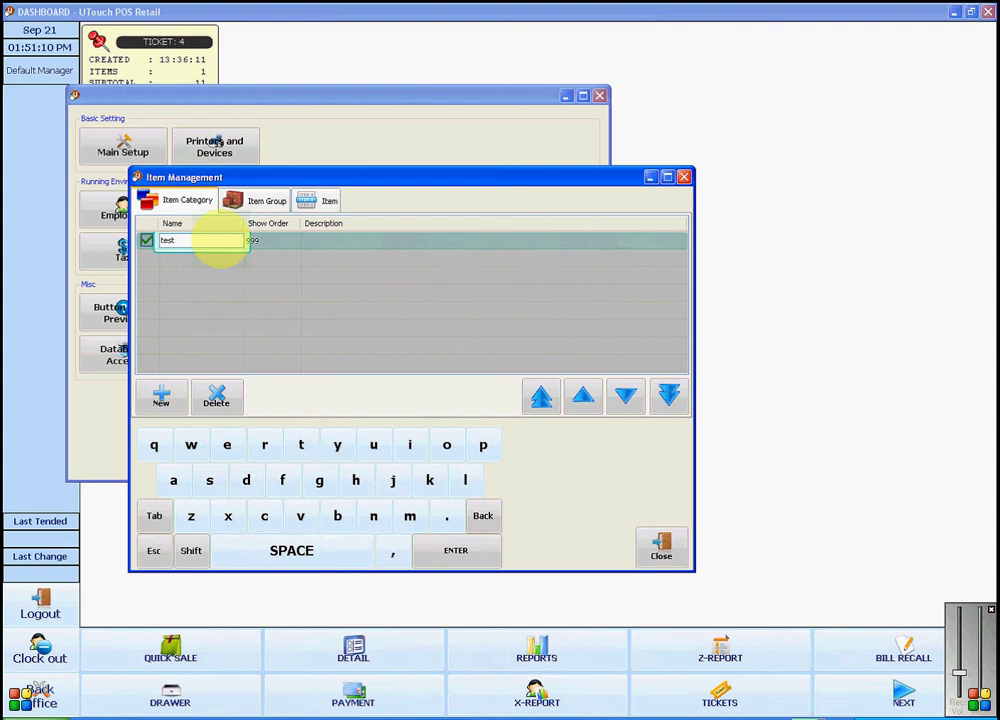
pyautogui.press('Return')
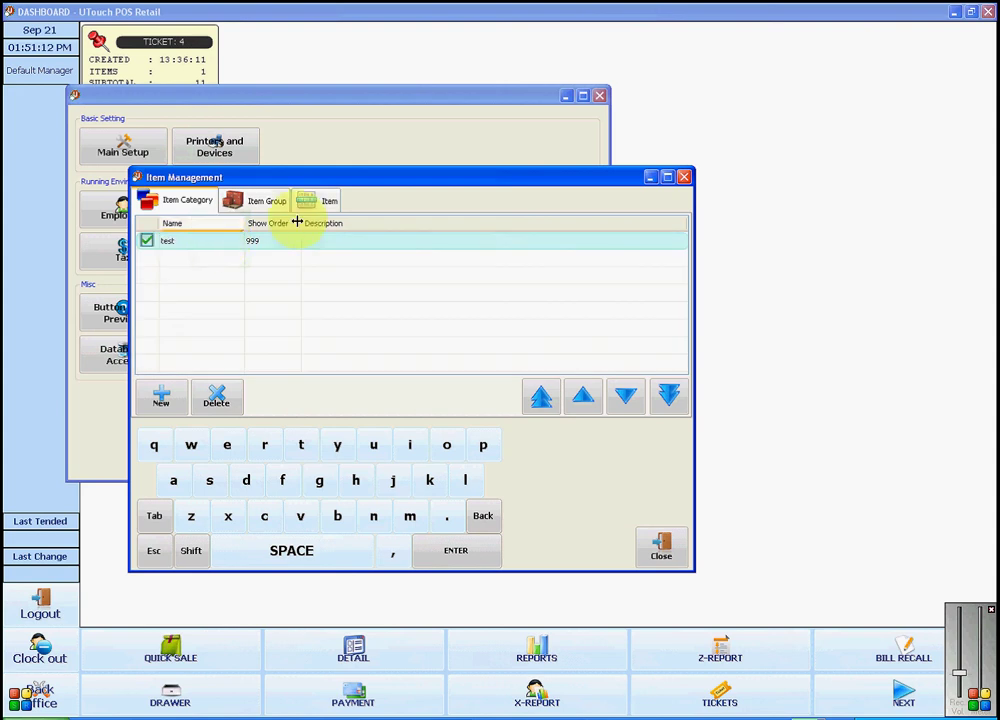
pyautogui.click(327, 240)
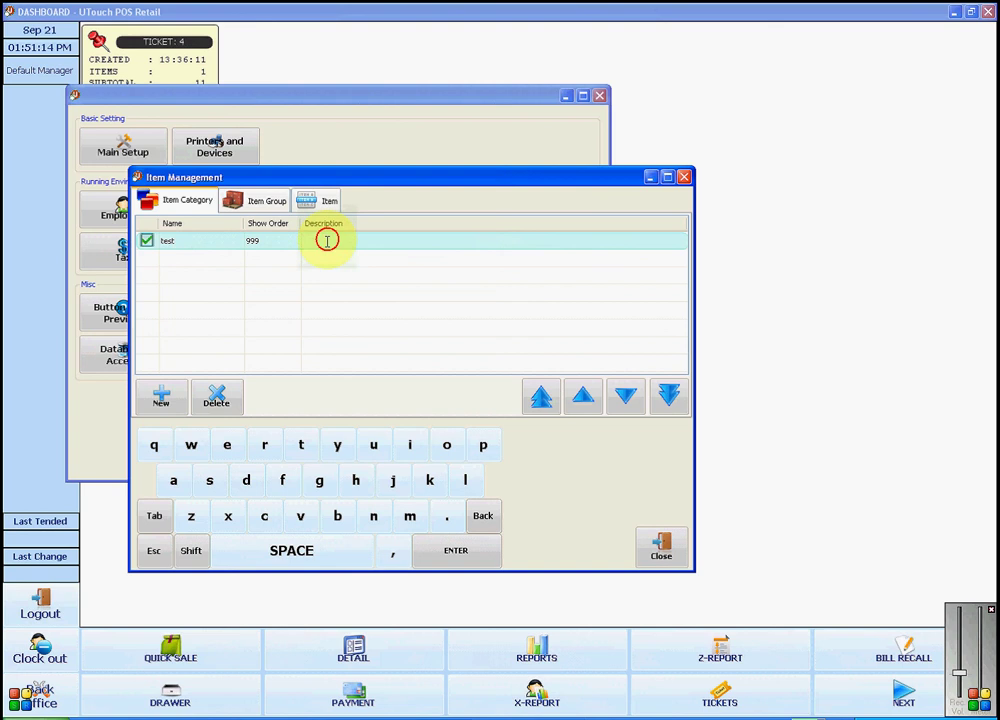
pyautogui.write('tes')
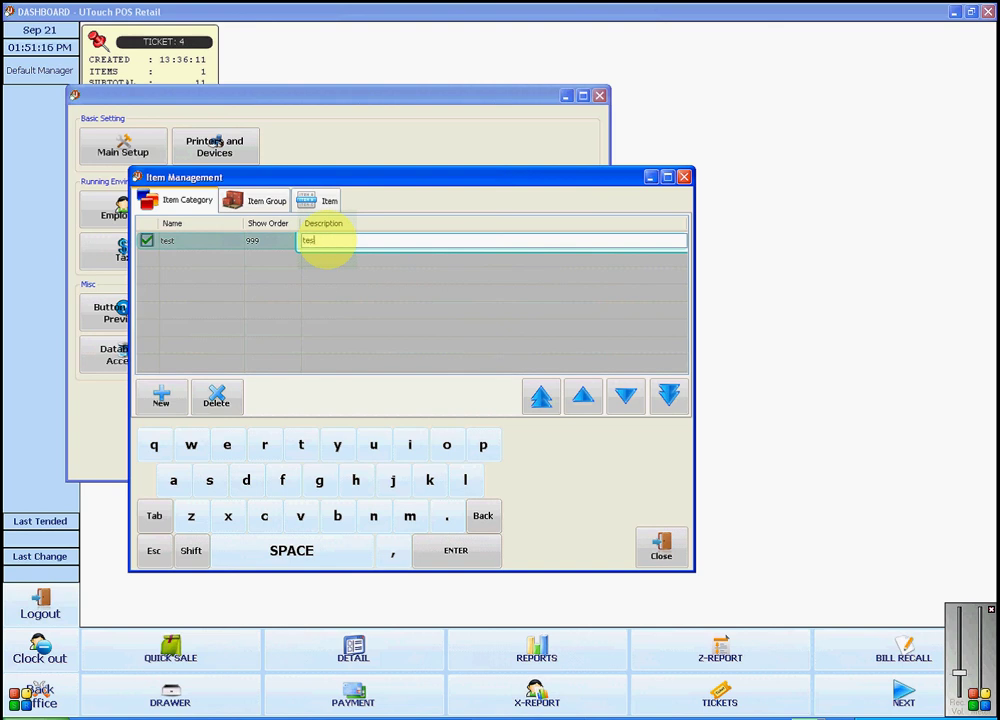
pyautogui.write('t')
pyautogui.press('Return')
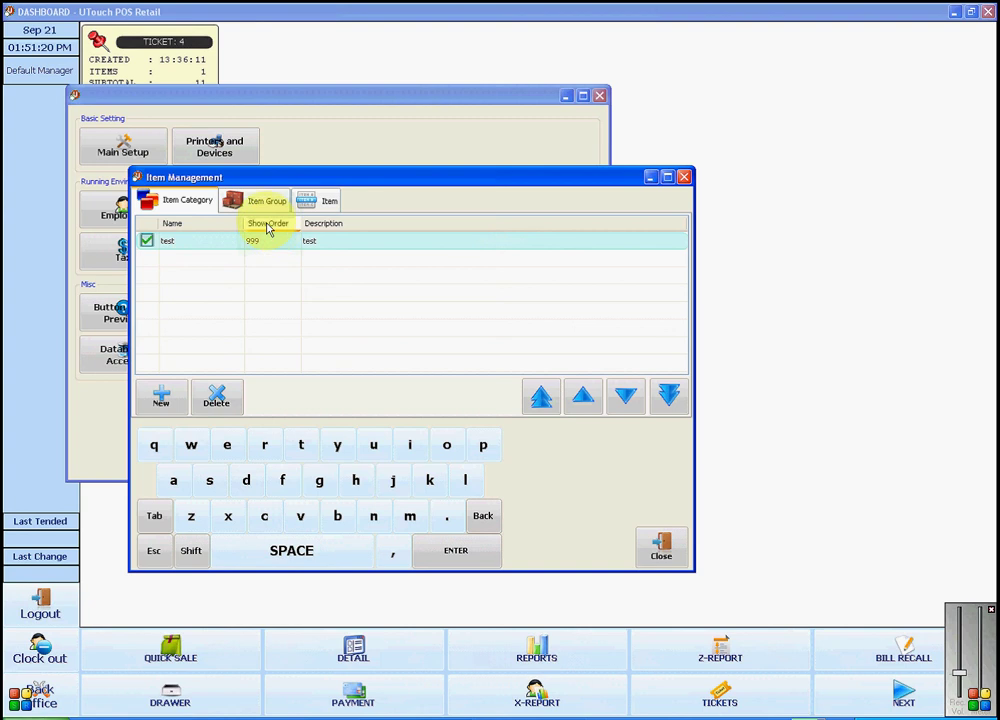
pyautogui.click(265, 243)
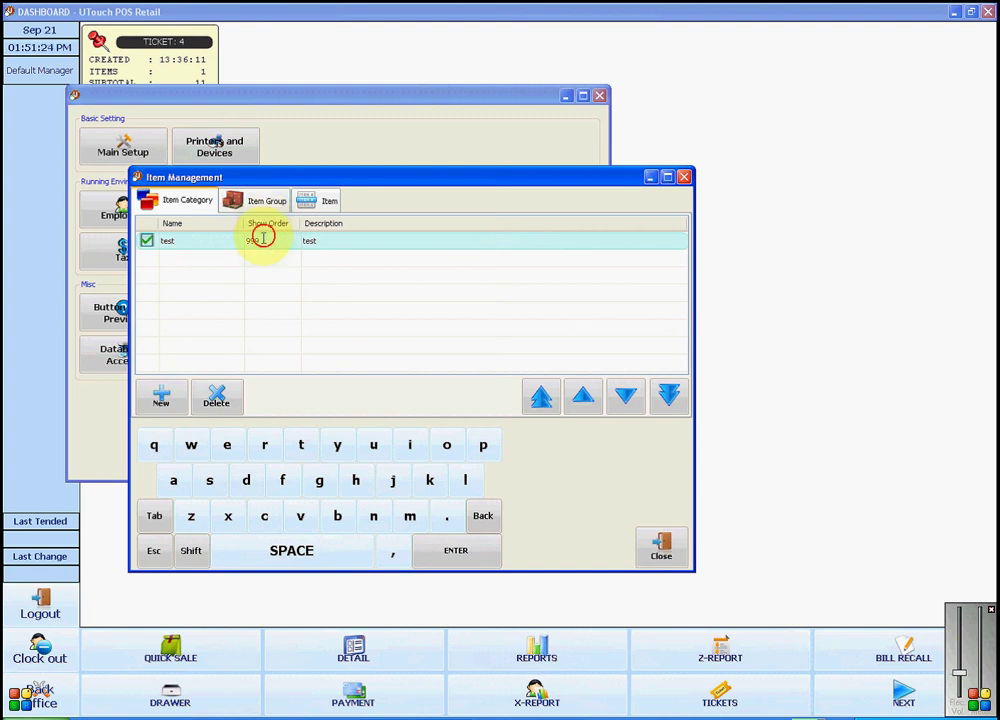
pyautogui.write('1')
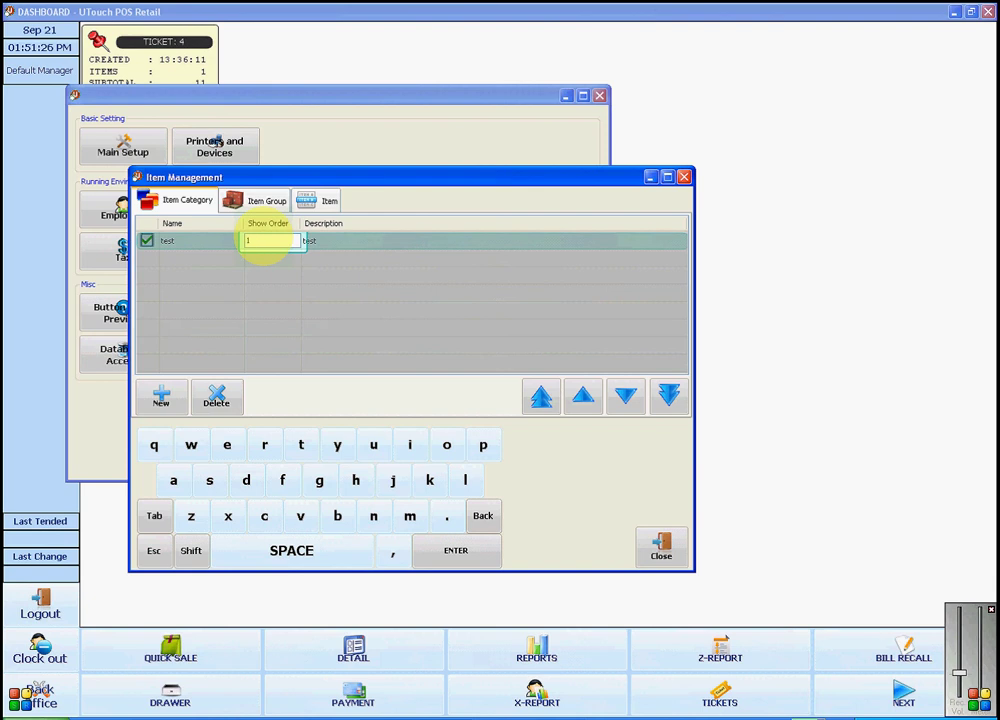
pyautogui.press('Return')
pyautogui.click(253, 287)
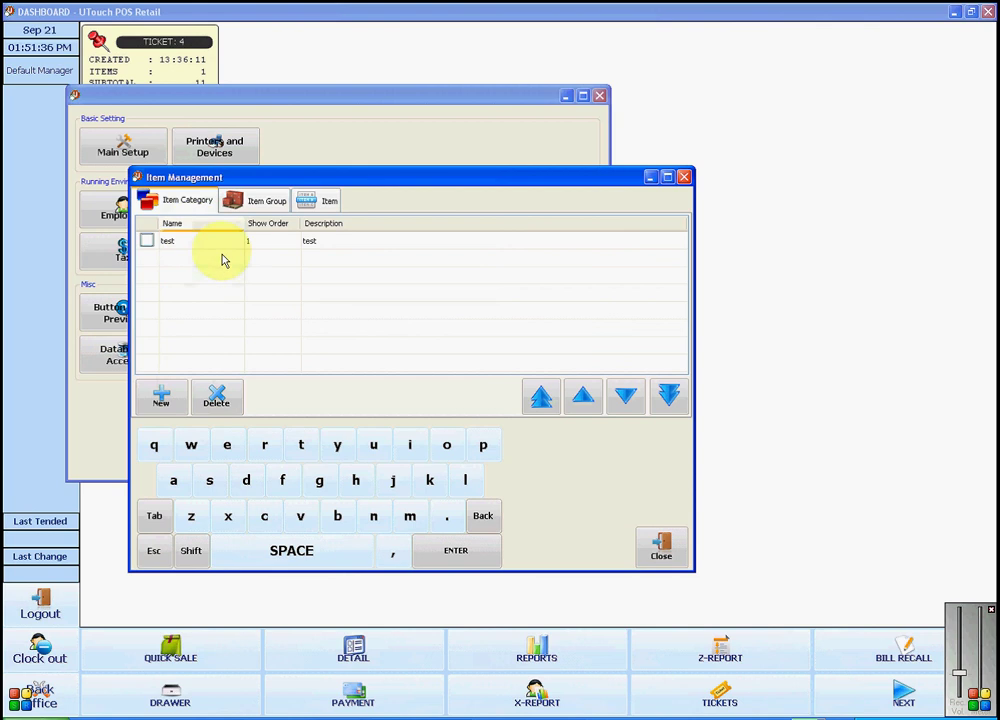
# Step: On the Item Group tab, add group 'test' with description 'test' and show order 1
pyautogui.click(249, 198)
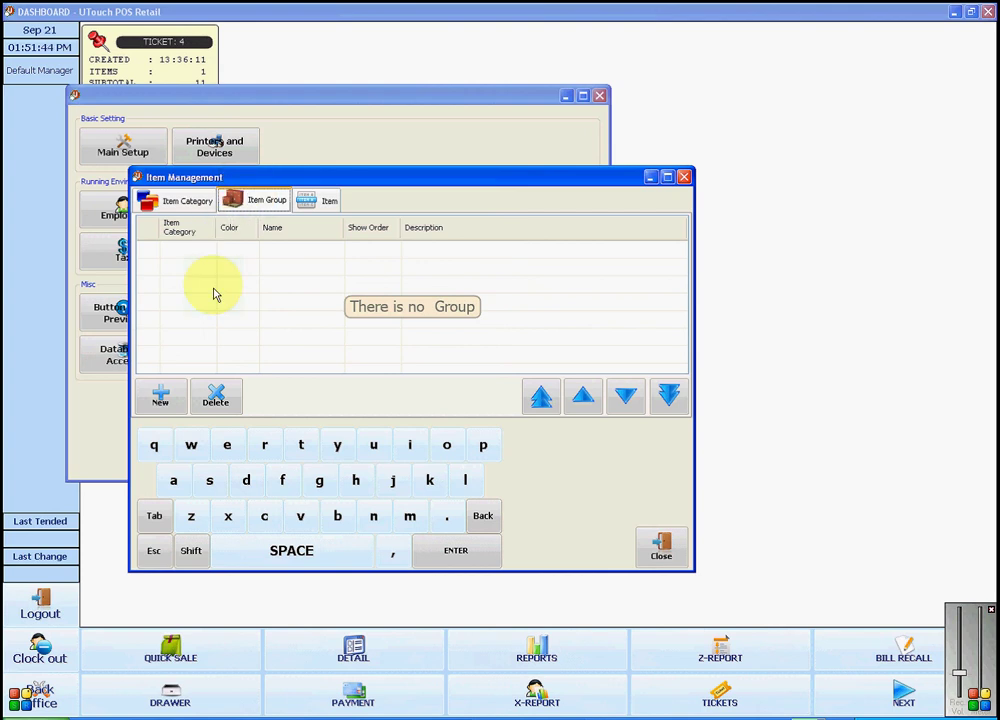
pyautogui.click(160, 410)
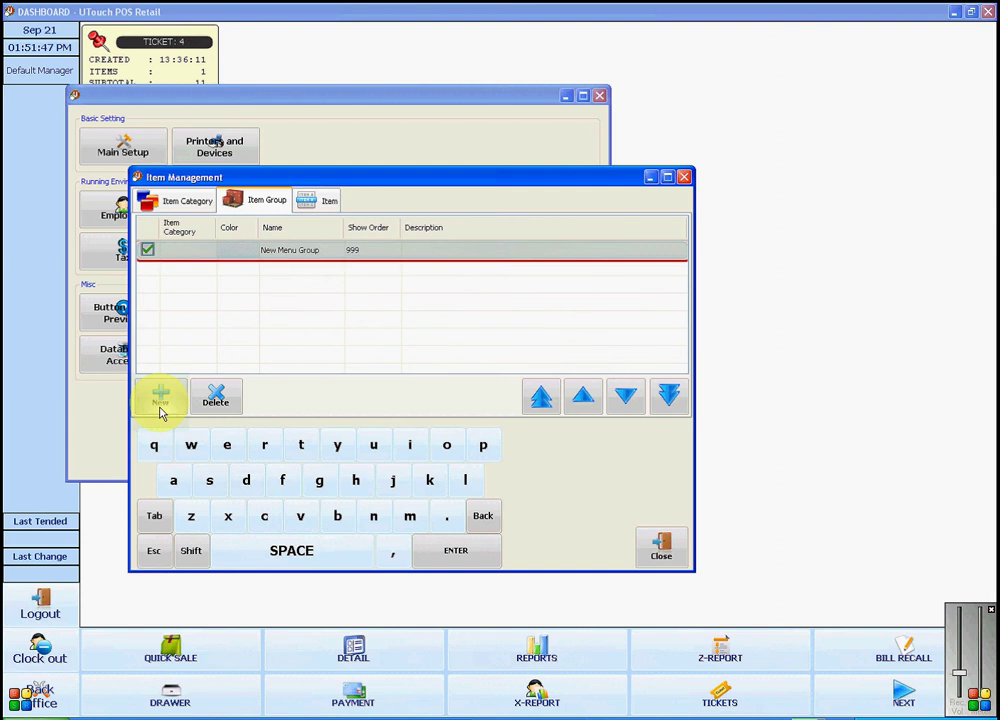
pyautogui.click(293, 261)
pyautogui.write('test')
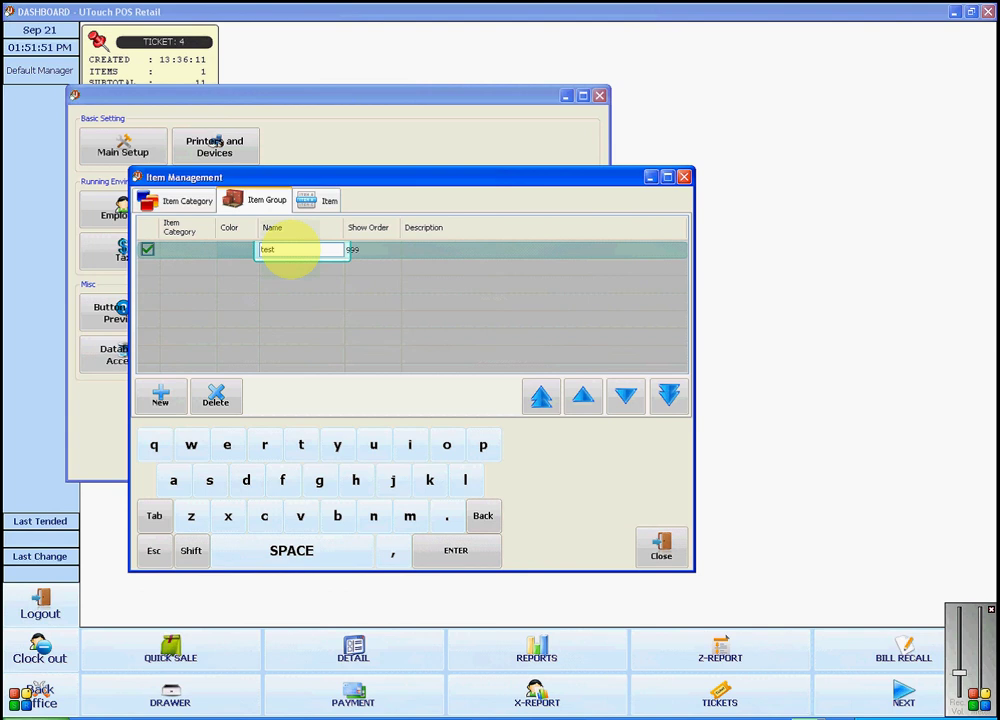
pyautogui.press('Return')
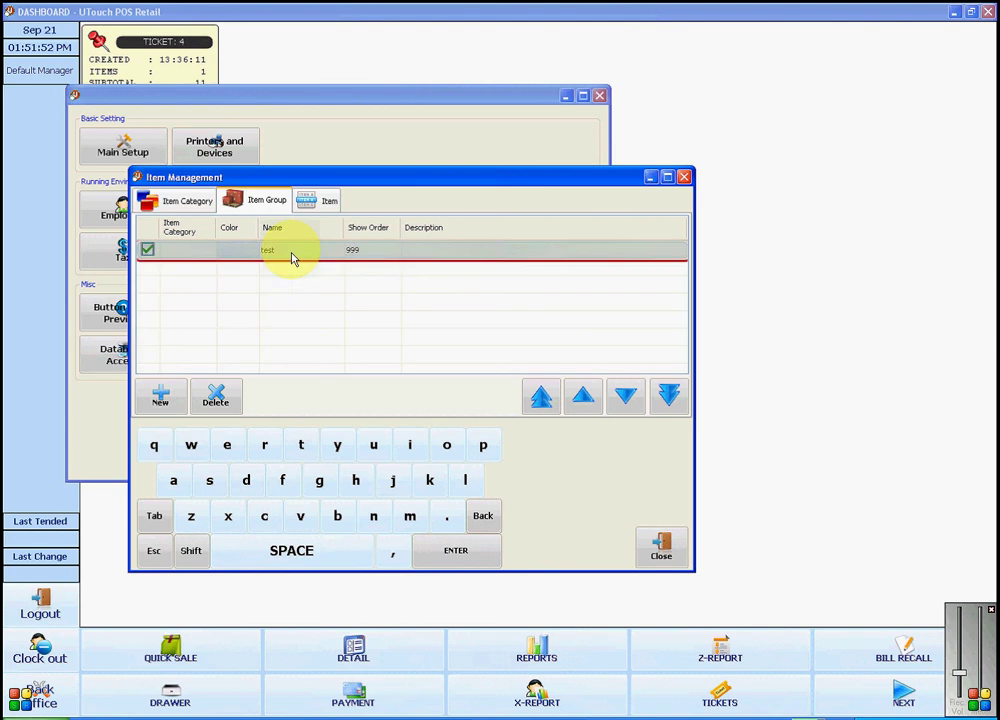
pyautogui.click(419, 253)
pyautogui.write('test')
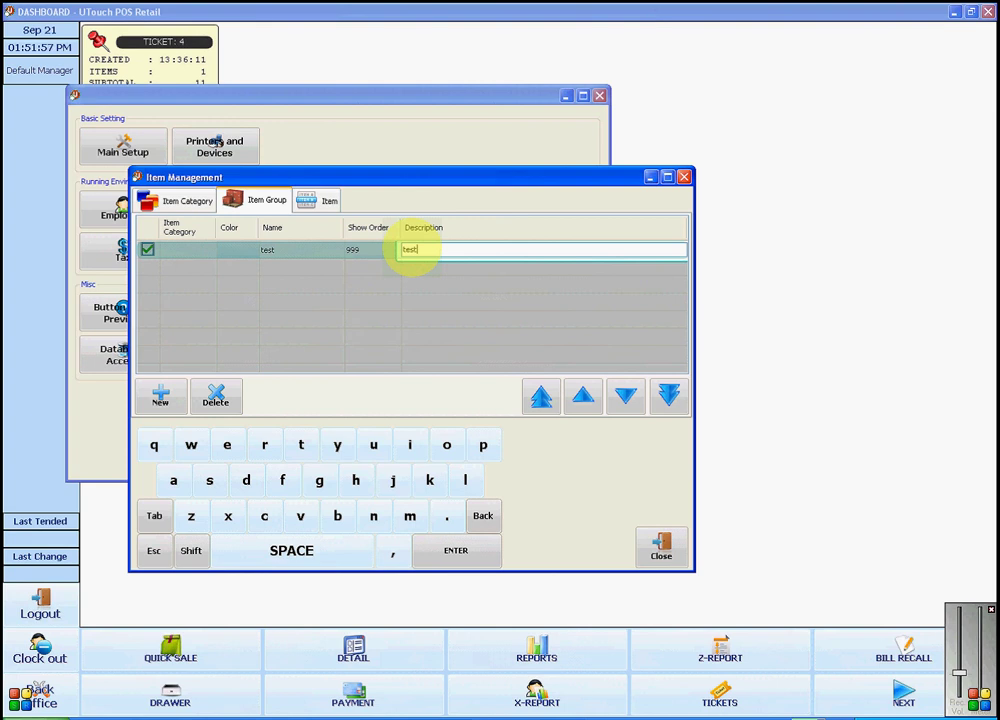
pyautogui.press('Return')
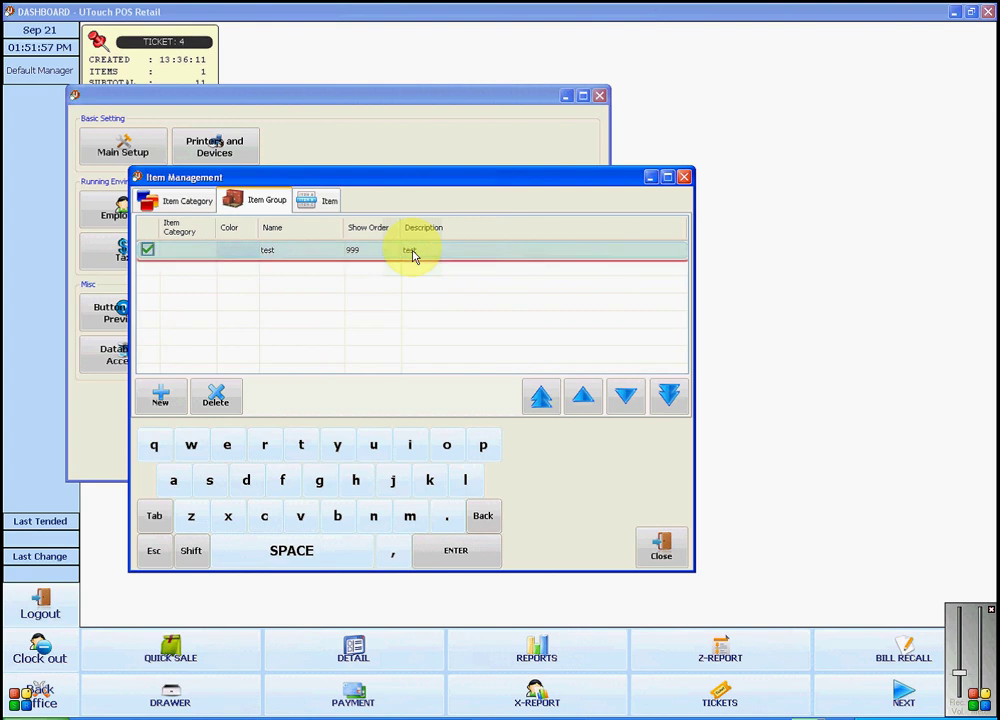
pyautogui.click(370, 251)
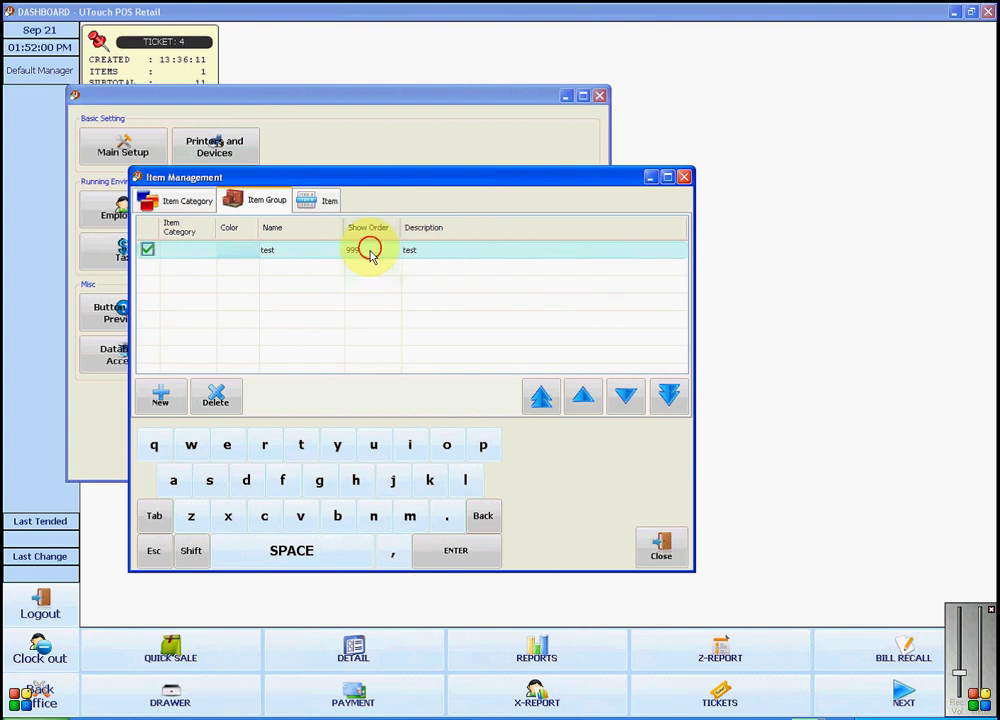
pyautogui.write('1')
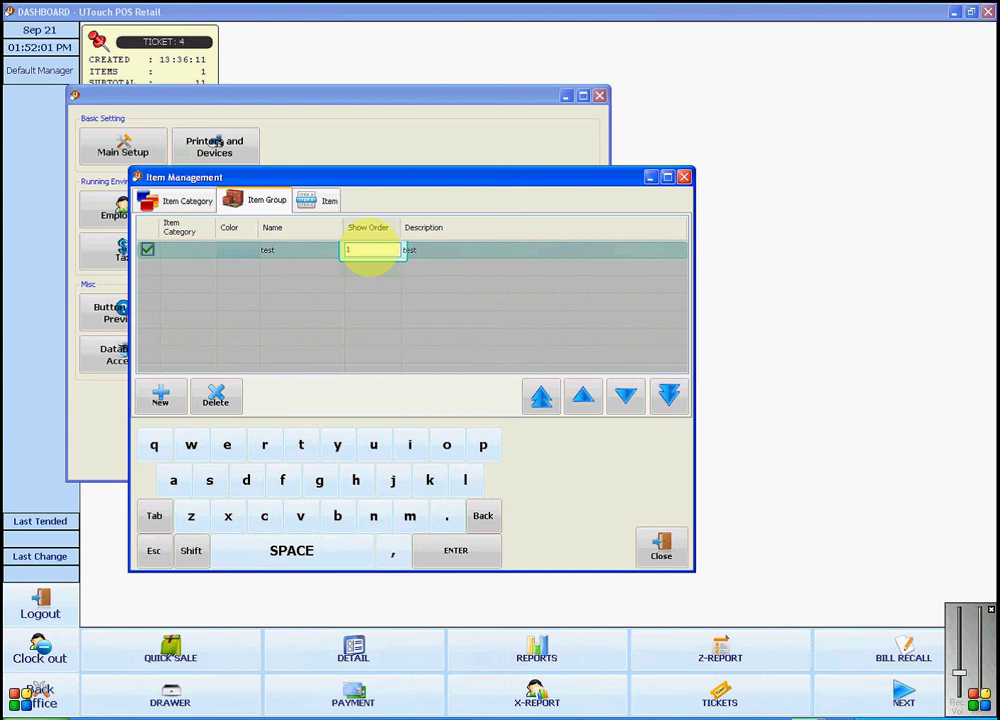
pyautogui.press('Return')
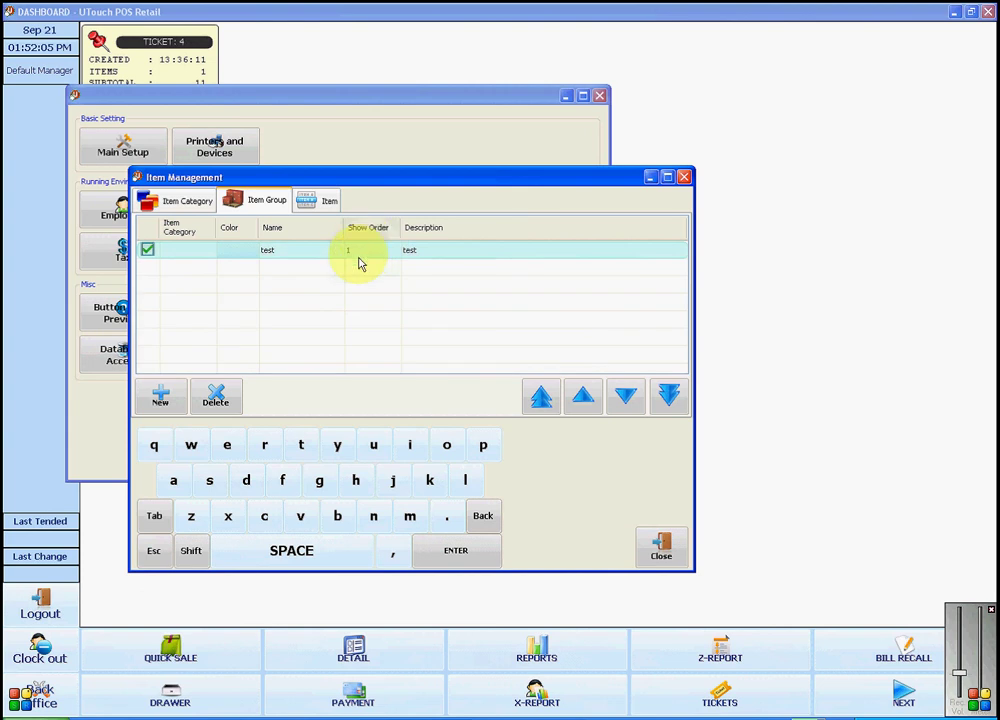
# Step: Set the 'test' group's Item Category to 'test' and commit the row
pyautogui.click(191, 259)
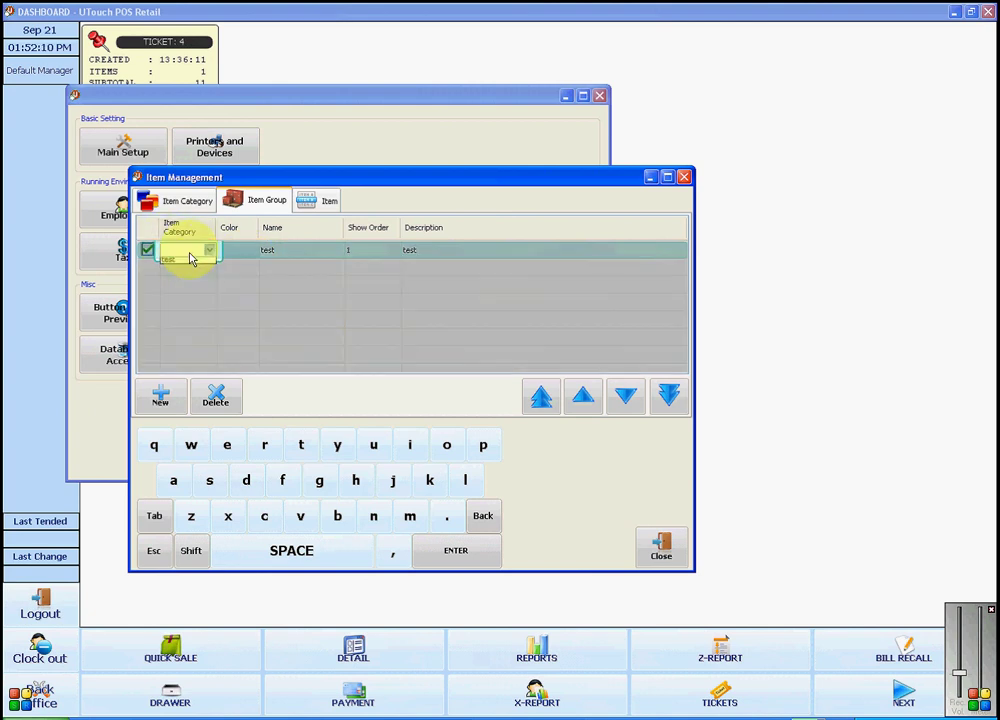
pyautogui.click(195, 261)
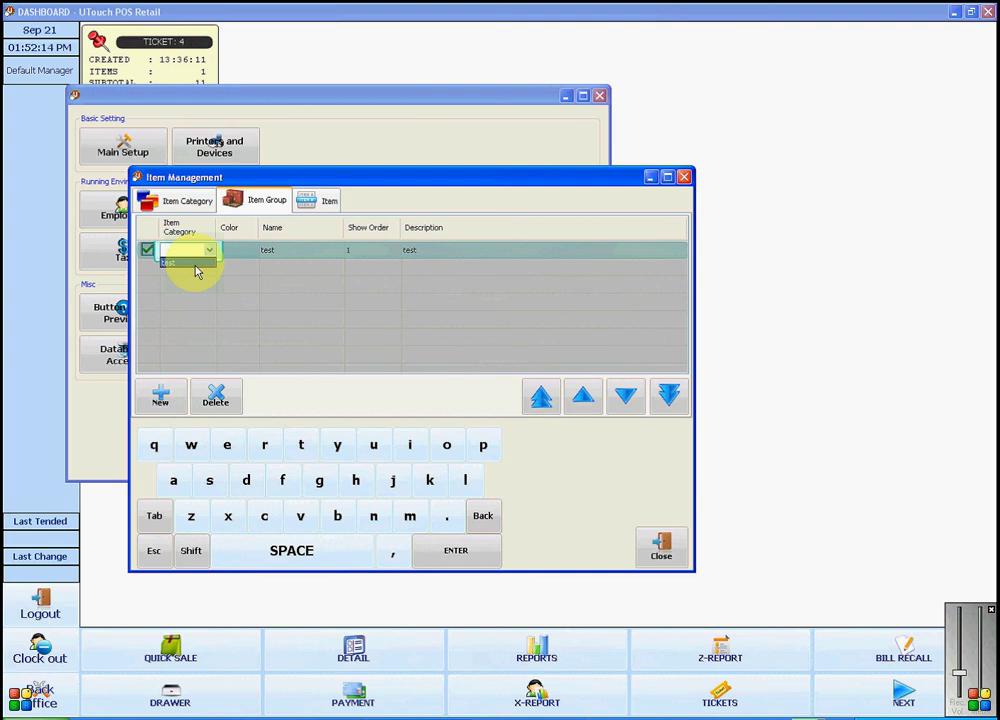
pyautogui.click(196, 264)
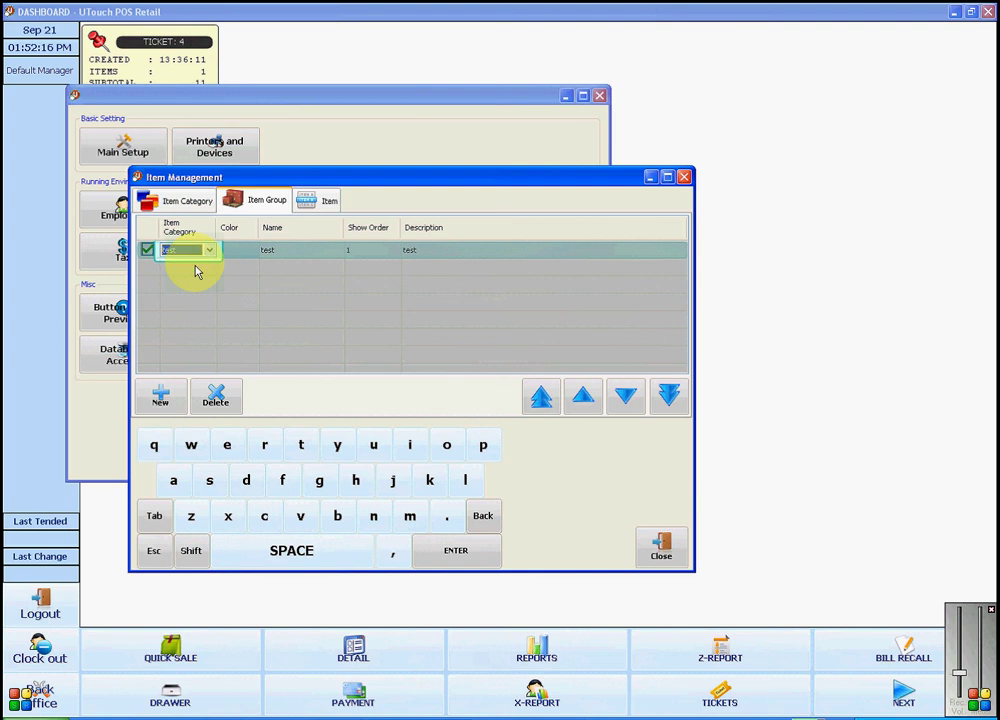
pyautogui.click(280, 323)
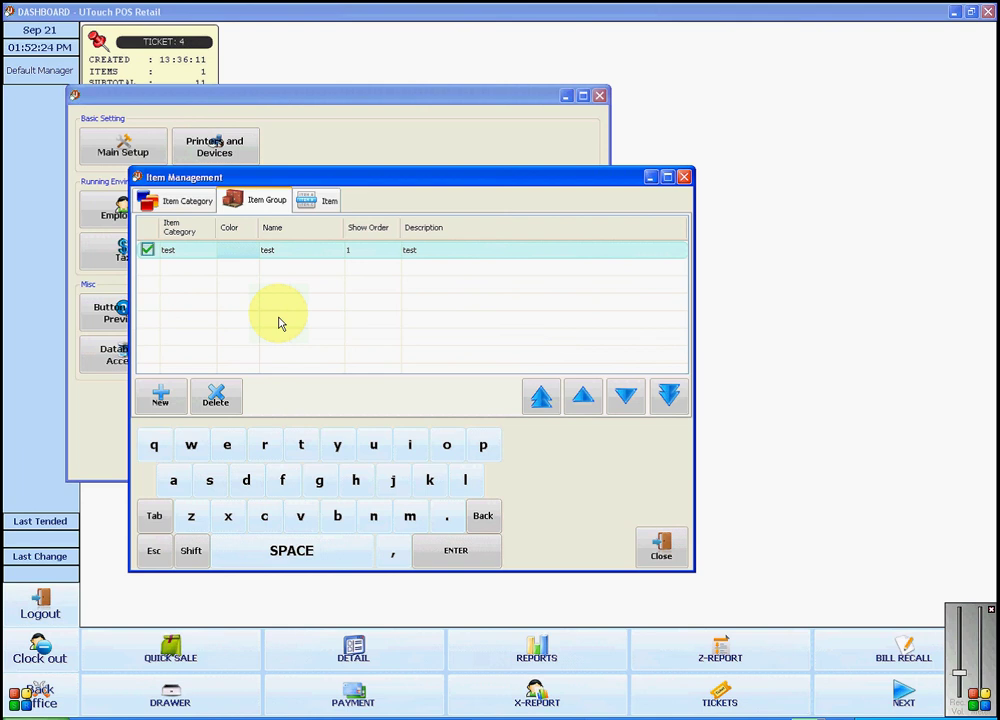
# Step: On the Item tab, add item 'test' with description 'test' and show order 1
pyautogui.click(318, 199)
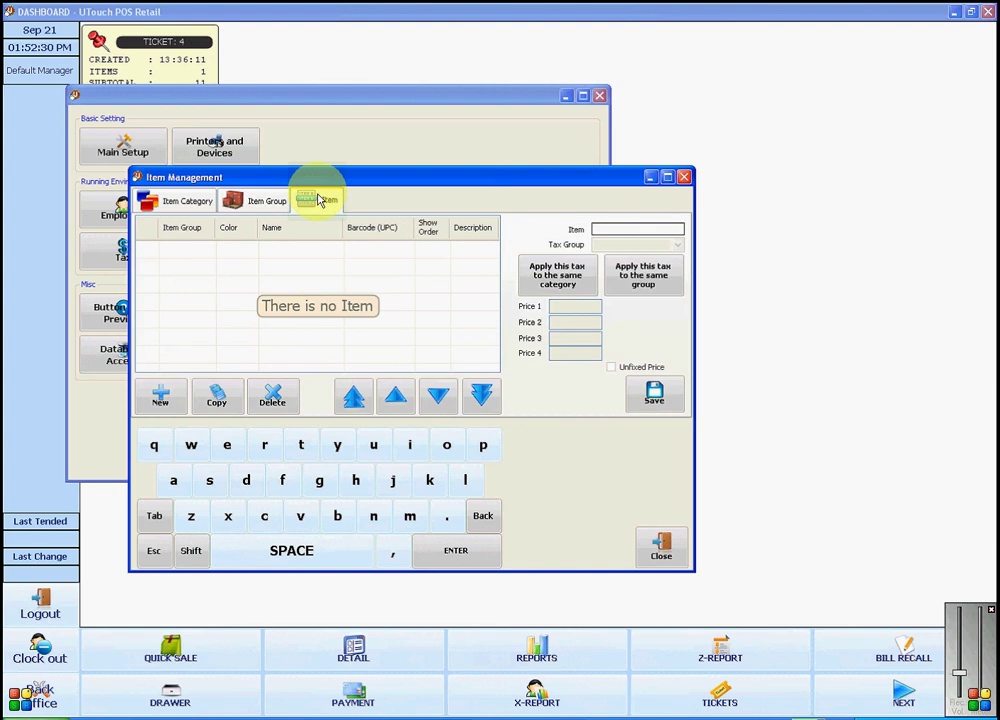
pyautogui.click(160, 398)
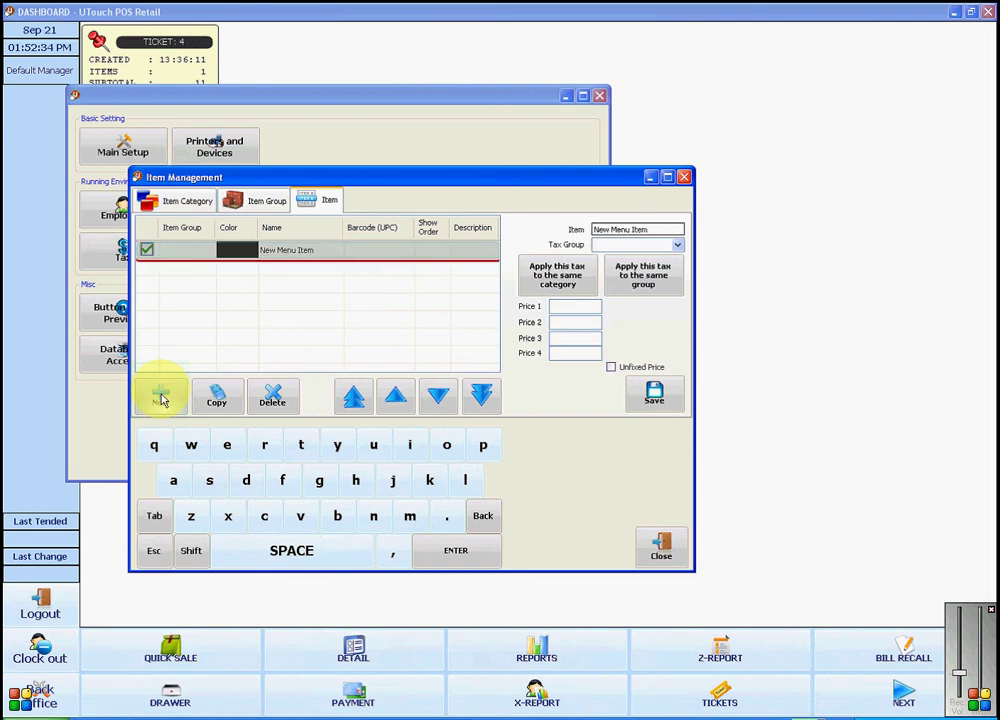
pyautogui.click(285, 252)
pyautogui.write('test')
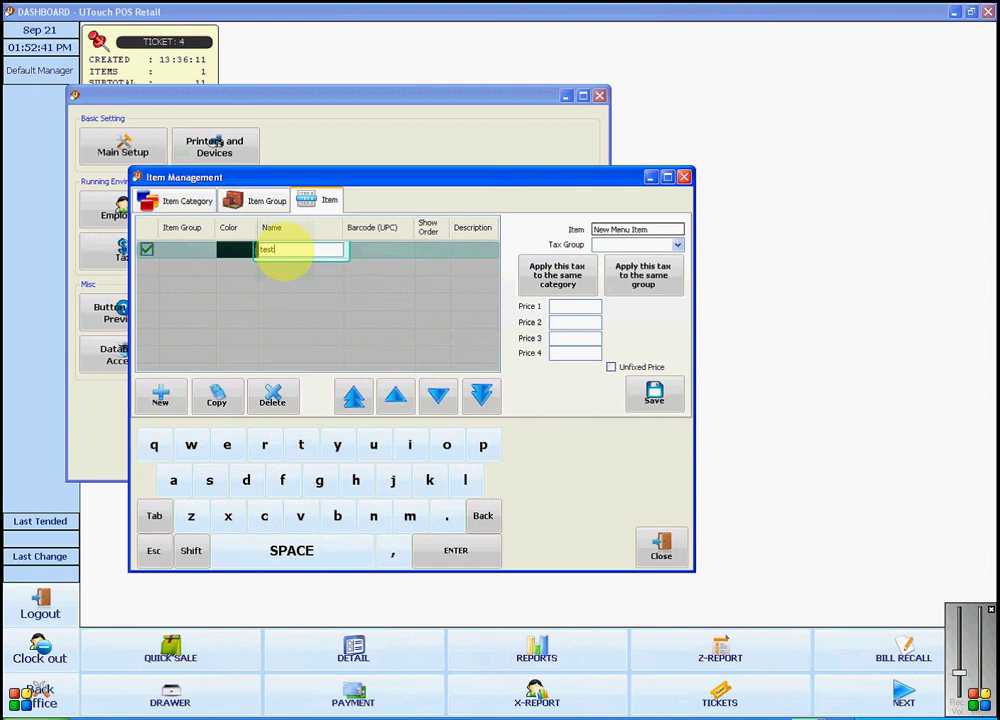
pyautogui.press('Return')
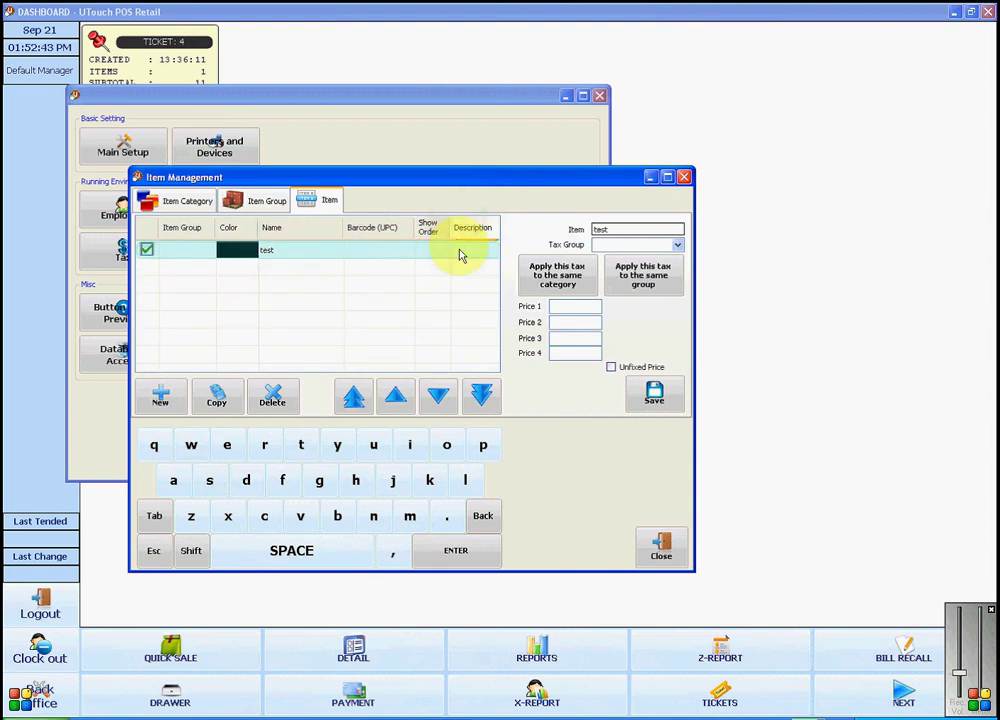
pyautogui.click(462, 253)
pyautogui.write('t')
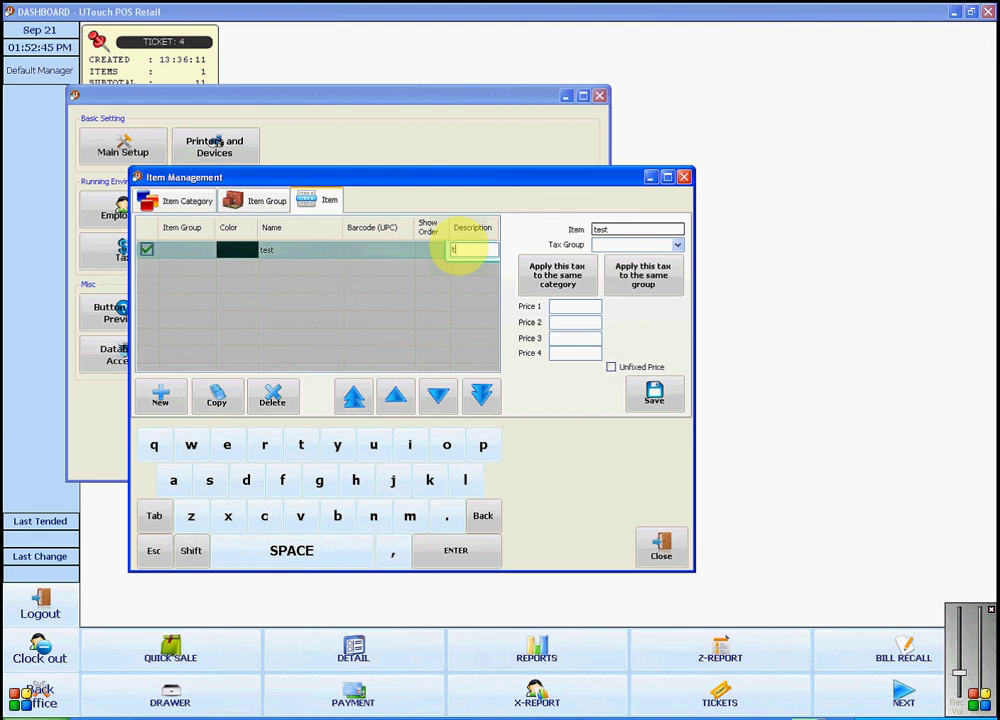
pyautogui.write('est')
pyautogui.press('Return')
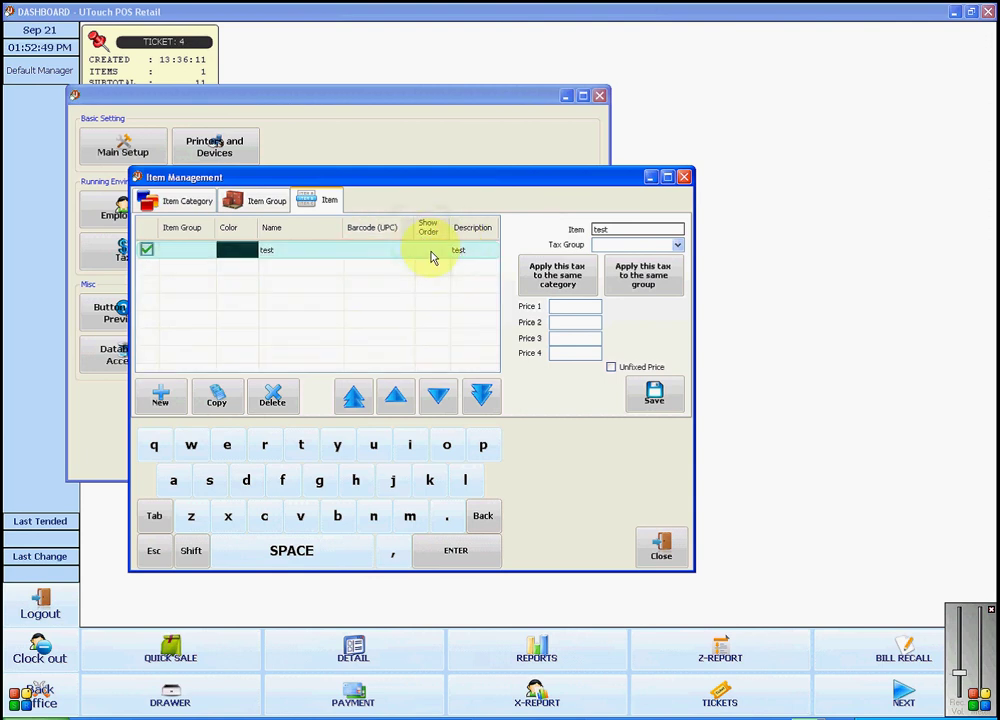
pyautogui.click(432, 252)
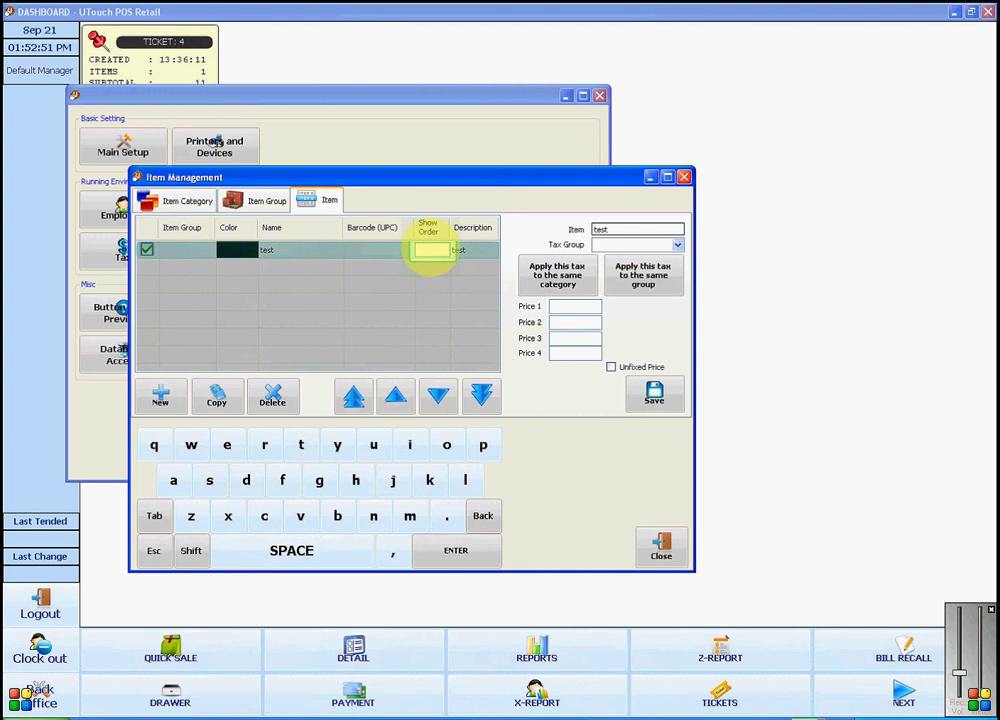
pyautogui.write('1')
pyautogui.press('Return')
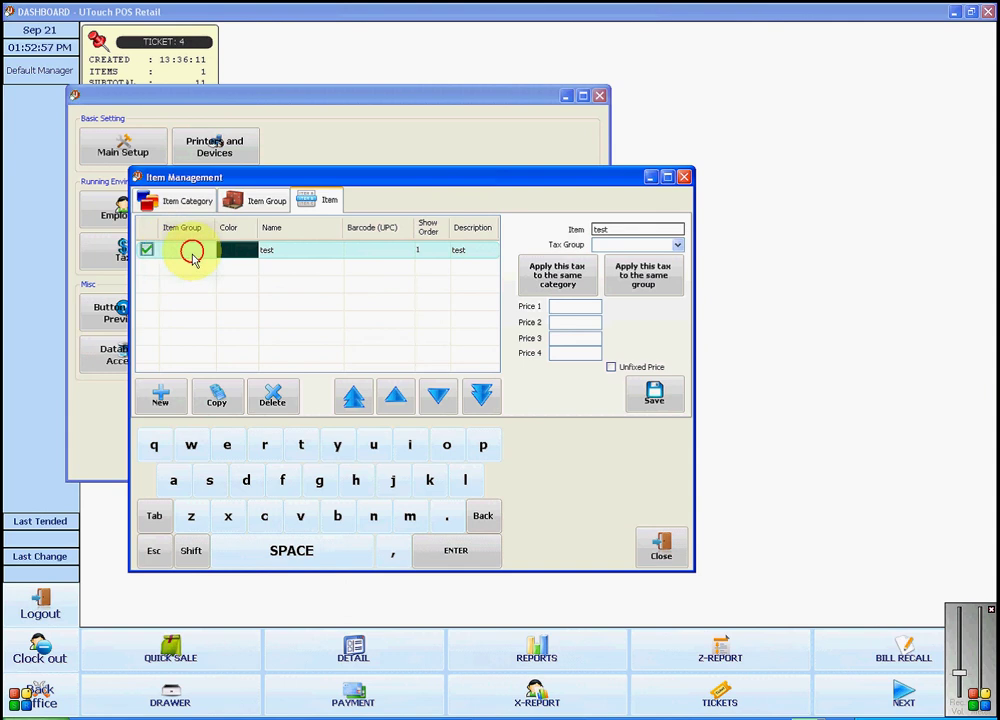
# Step: Set the 'test' item's Item Group to 'test' and commit the row
pyautogui.click(196, 250)
pyautogui.click(208, 252)
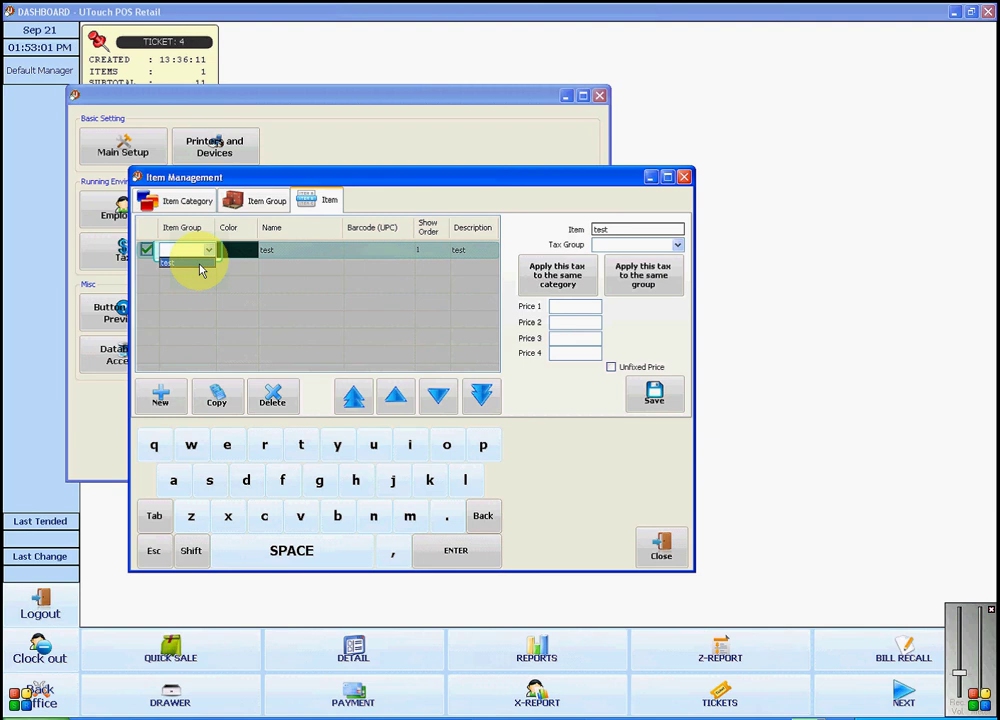
pyautogui.click(198, 266)
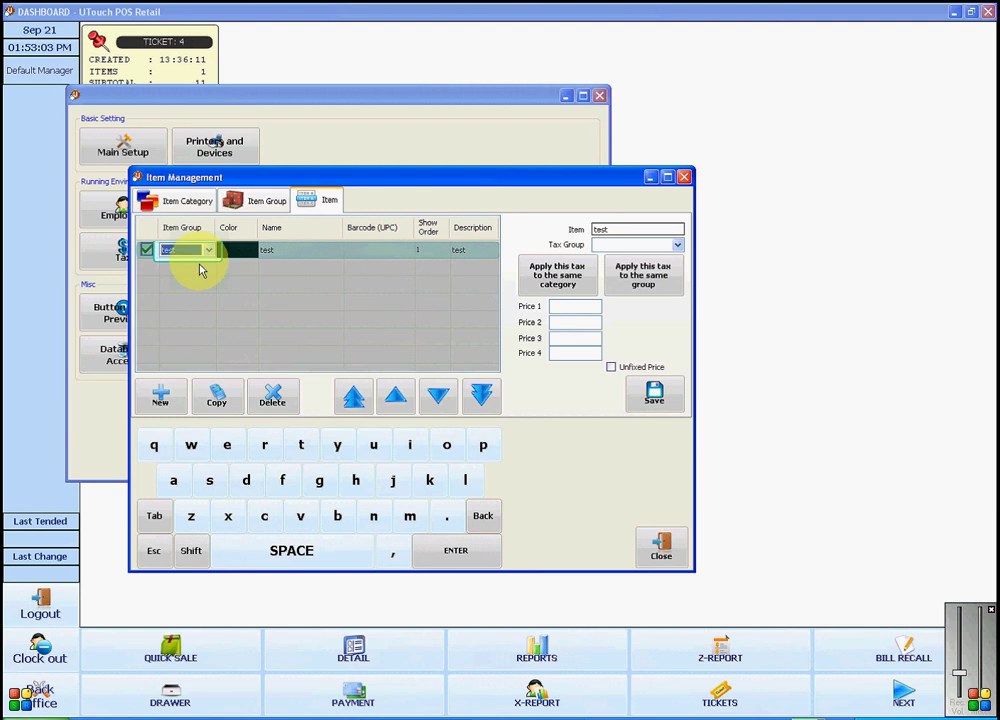
pyautogui.click(223, 282)
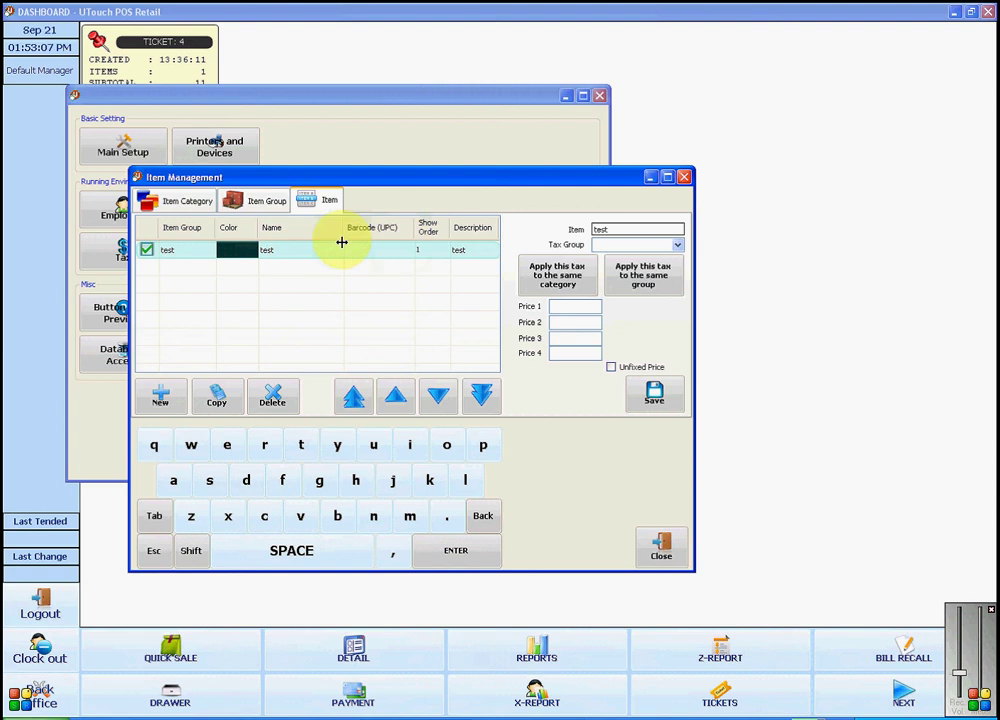
pyautogui.click(381, 255)
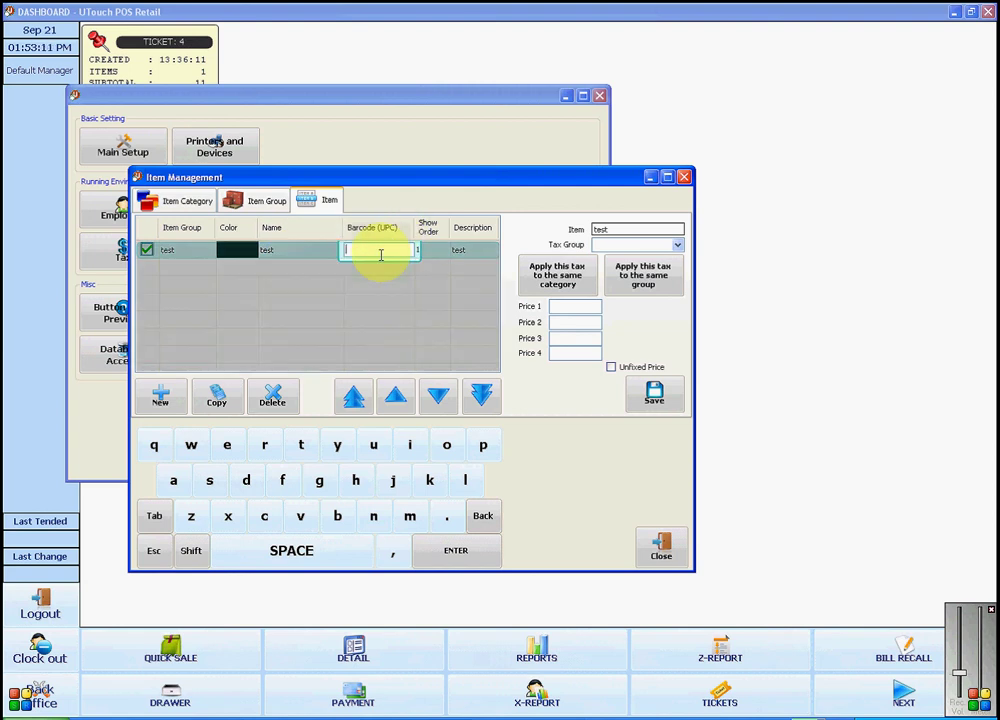
pyautogui.write('063209091705')
pyautogui.press('Return')
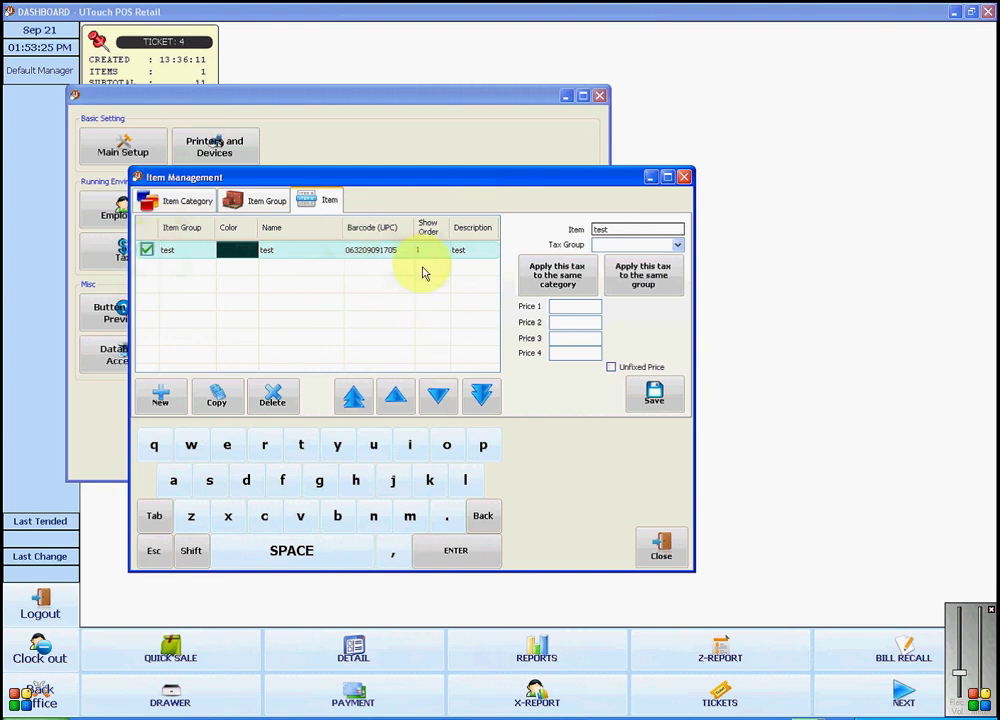
# Step: Enter 11 as the item's Price 1 and save
pyautogui.click(567, 306)
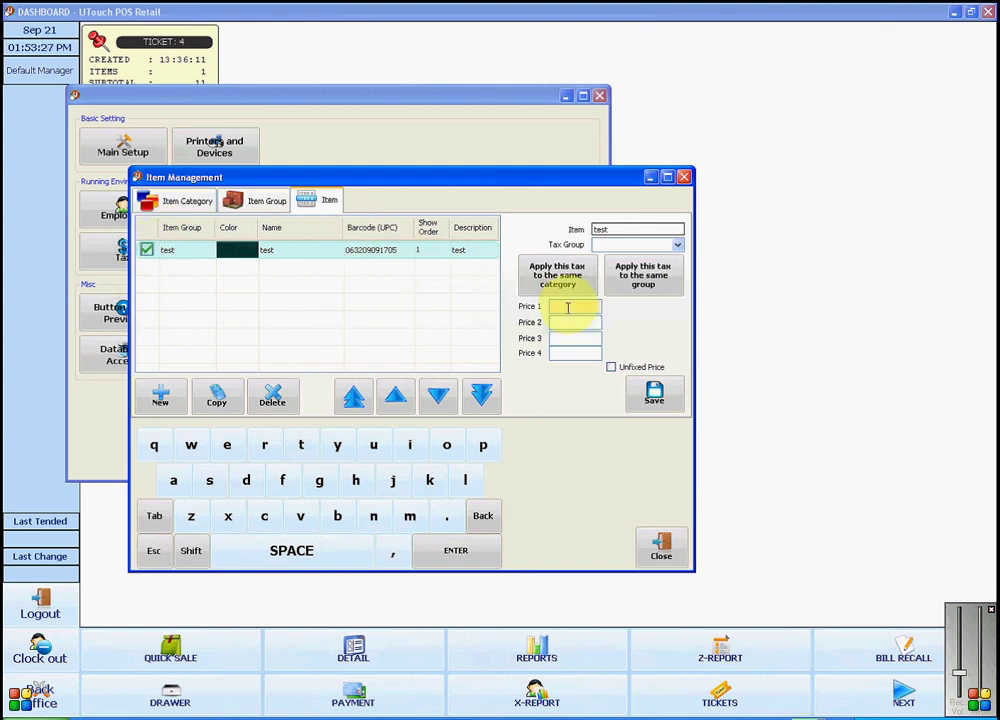
pyautogui.write('11')
pyautogui.click(655, 397)
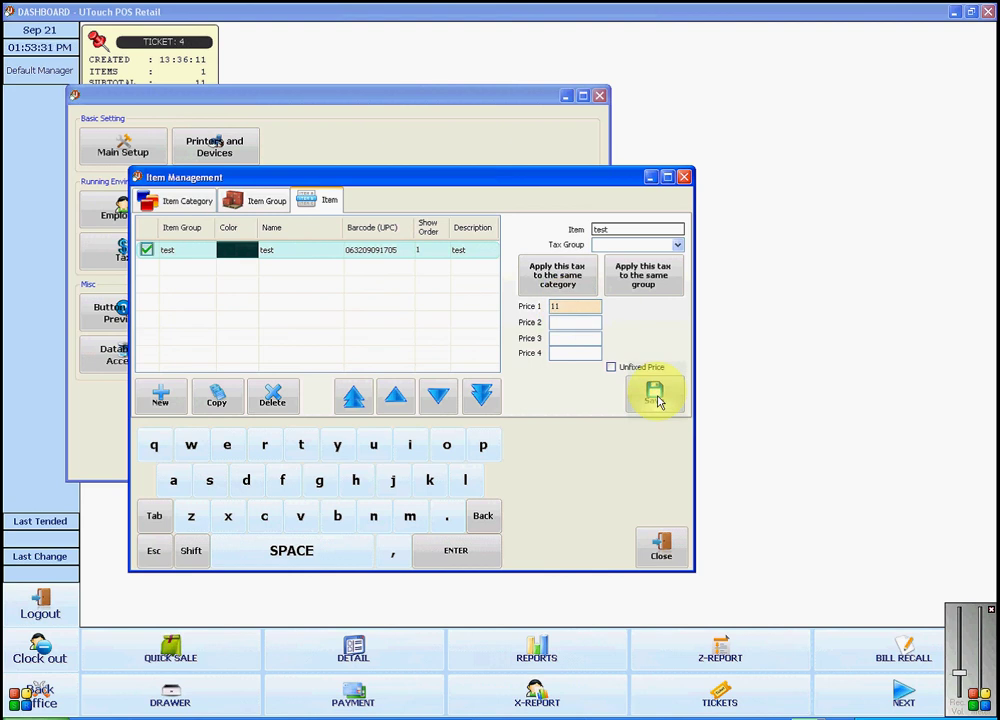